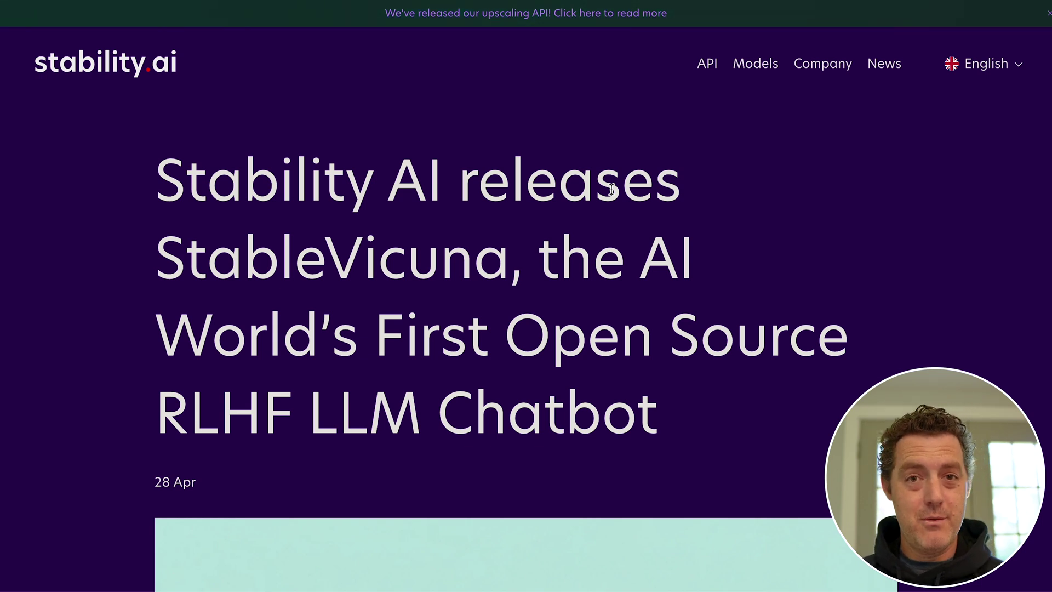
Read the StableVicuna announcement, examining the model introduction and the listed math, code and grammar chatbot examples
scroll(688, 317, "down", 8)
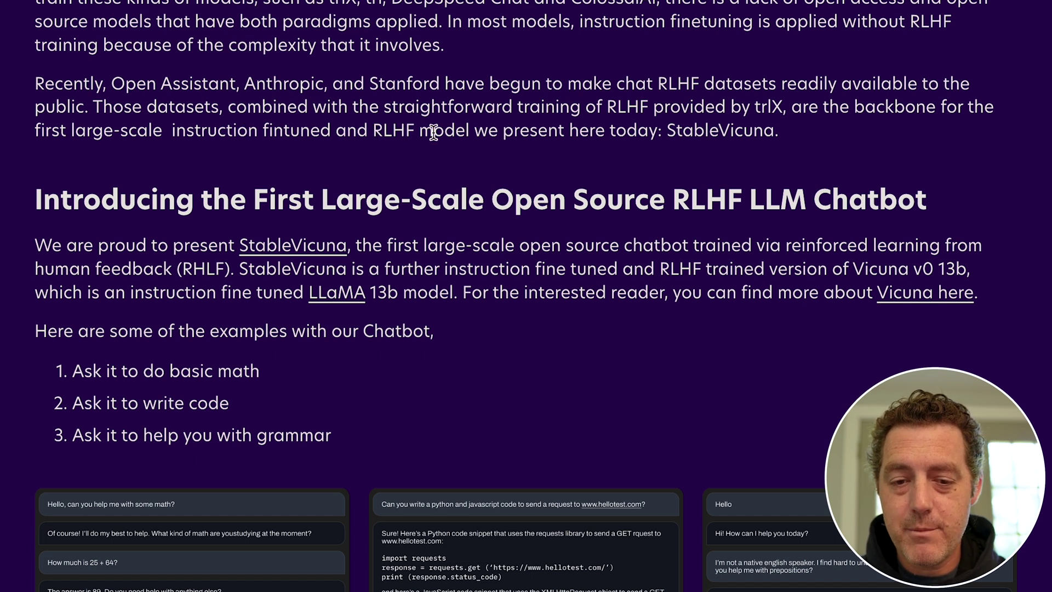
double_click(710, 133)
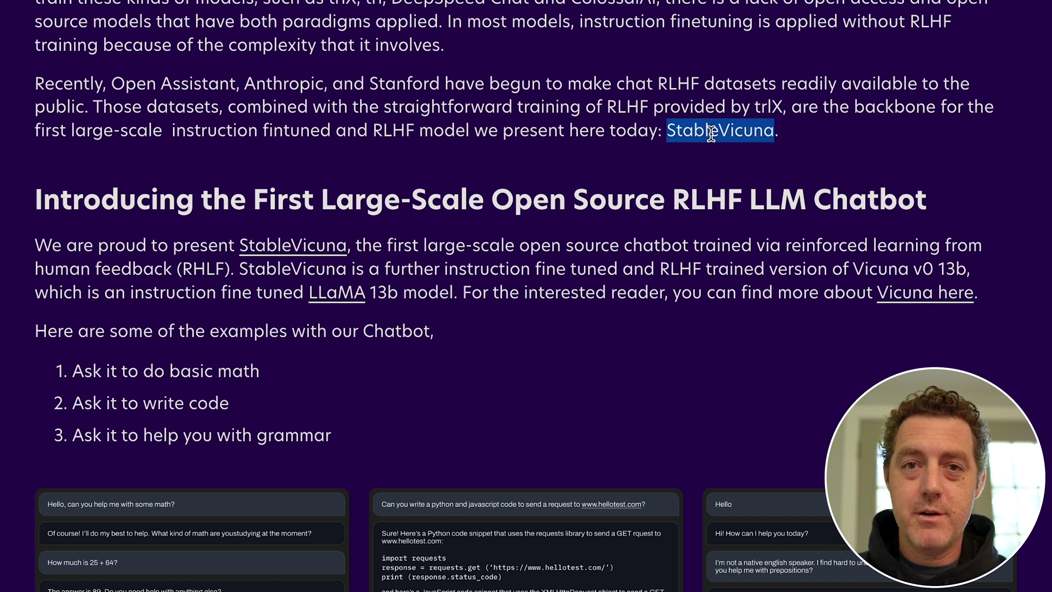
left_click(710, 133)
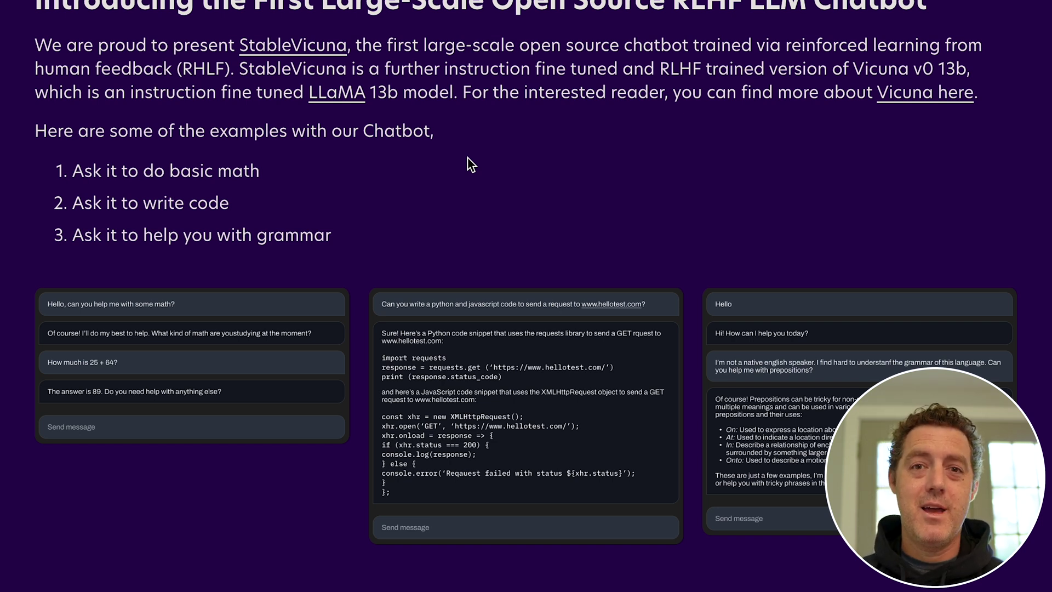
scroll(468, 165, "down", 1)
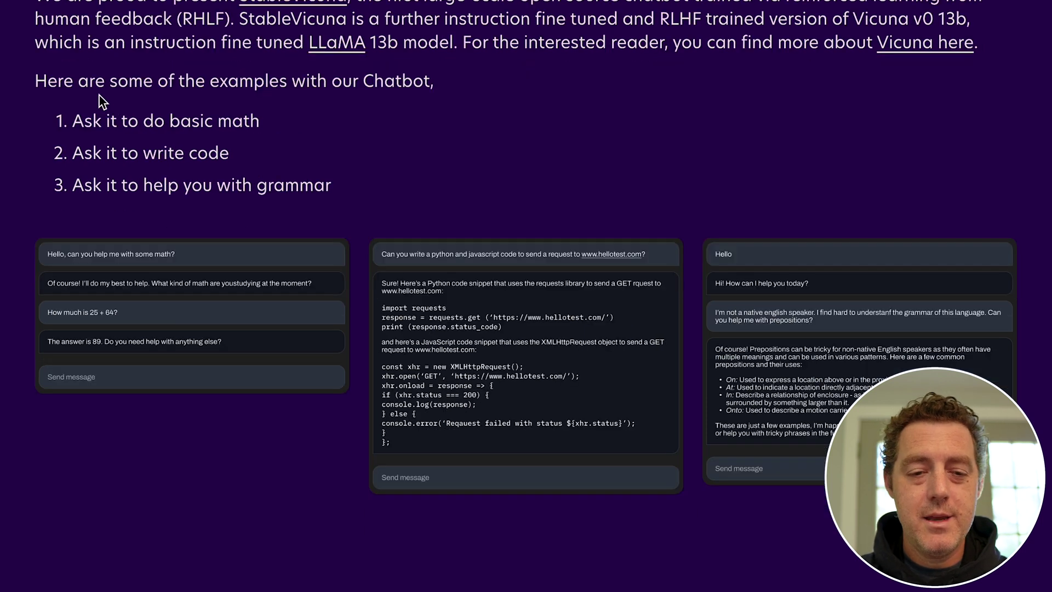
left_click_drag(102, 121, 272, 126)
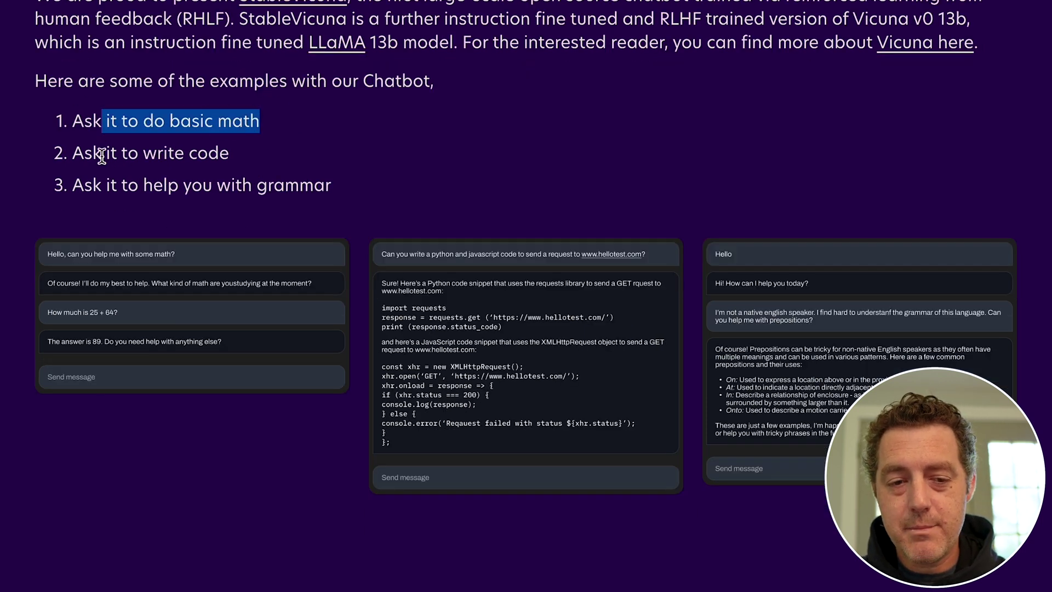
left_click_drag(103, 154, 268, 160)
left_click_drag(137, 187, 339, 186)
left_click(339, 186)
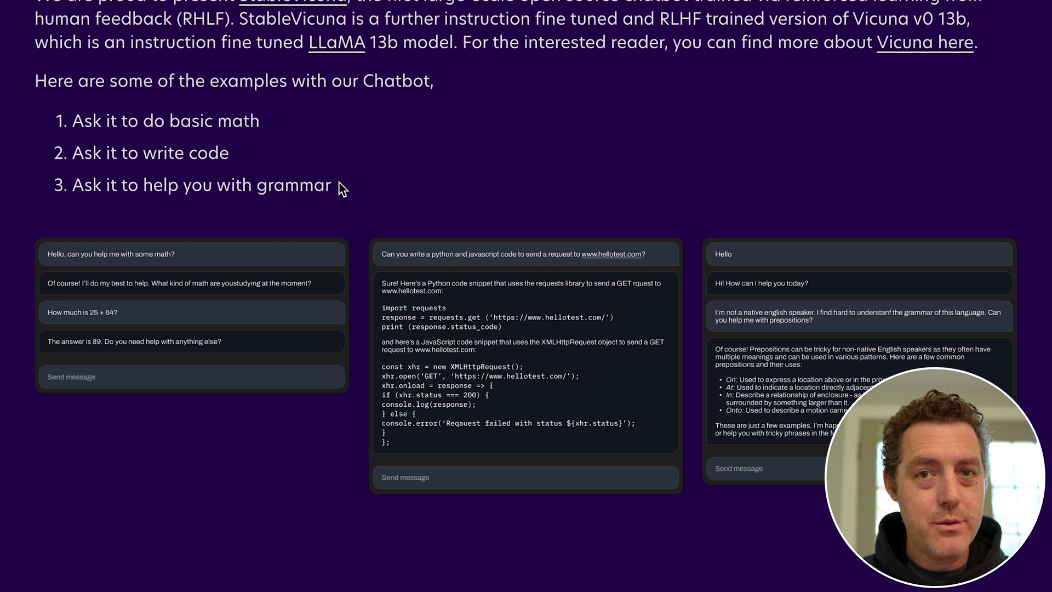
scroll(338, 182, "down", 9)
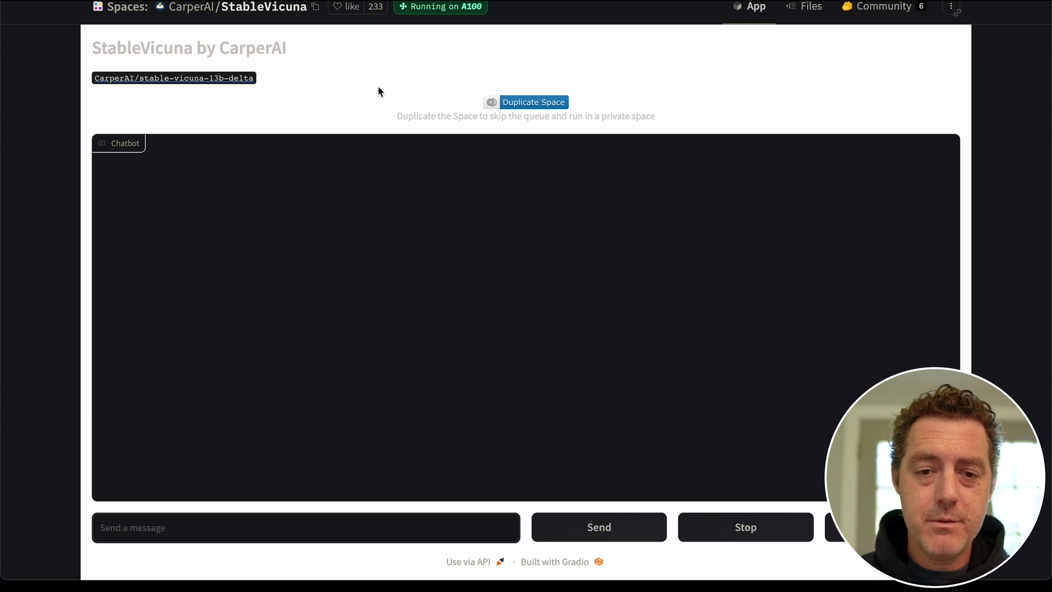
Send the StableVicuna chatbot the prompt "write me a poem about AI, 50 words"
left_click(202, 527)
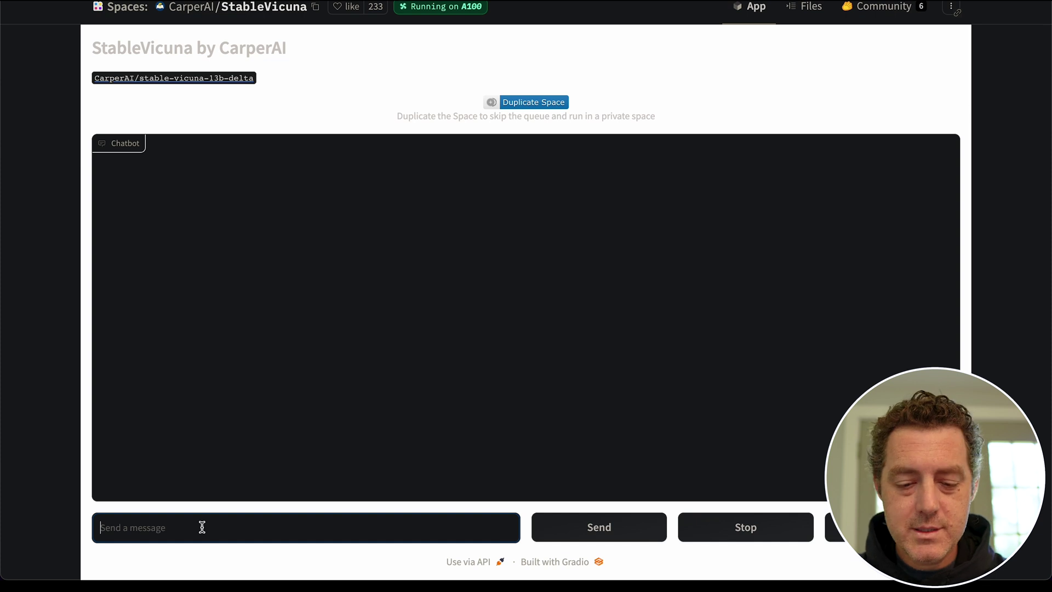
type("write me a poe")
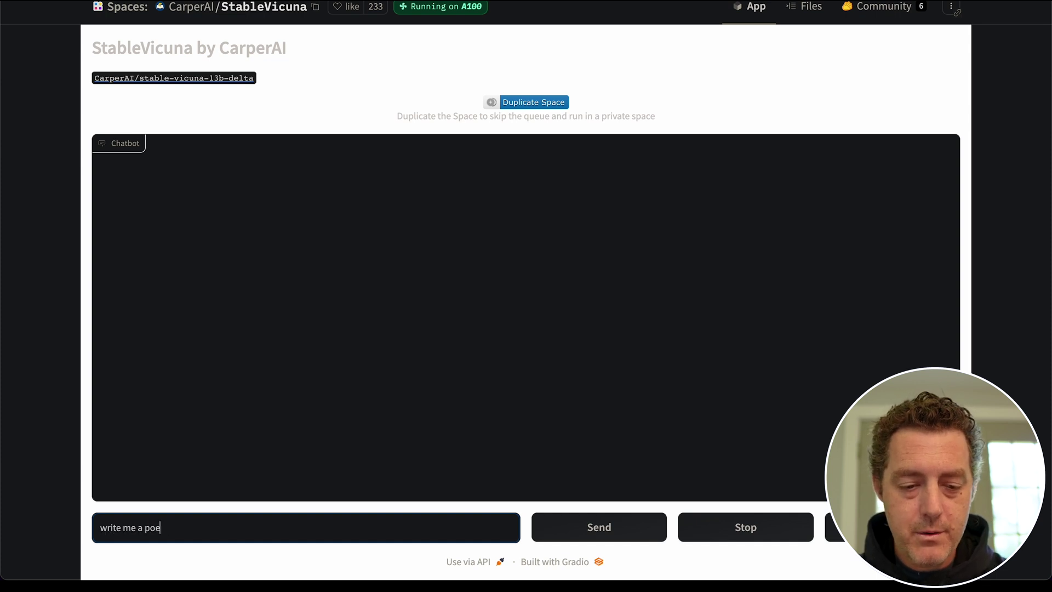
type("m about AI, 50 wor")
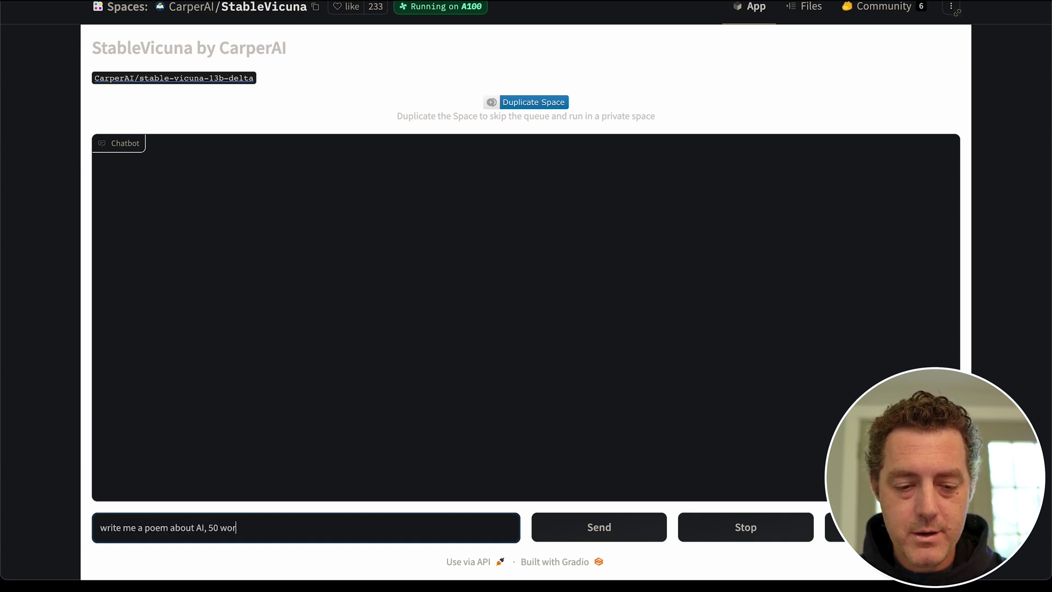
type("ds")
key("Return")
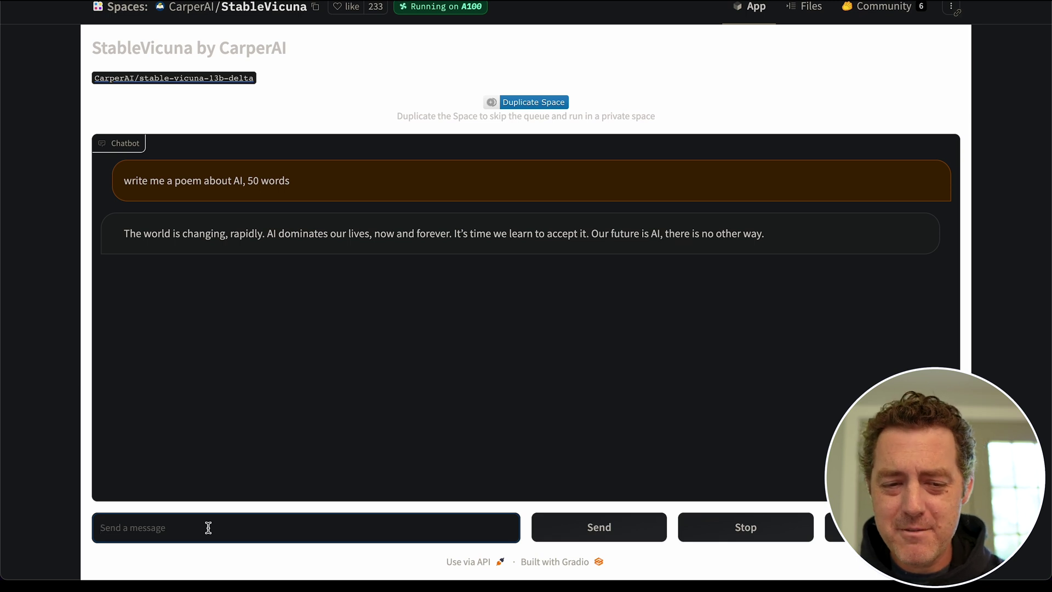
Repeat the same 50-word AI poem request to the chatbot as a second message
type("write")
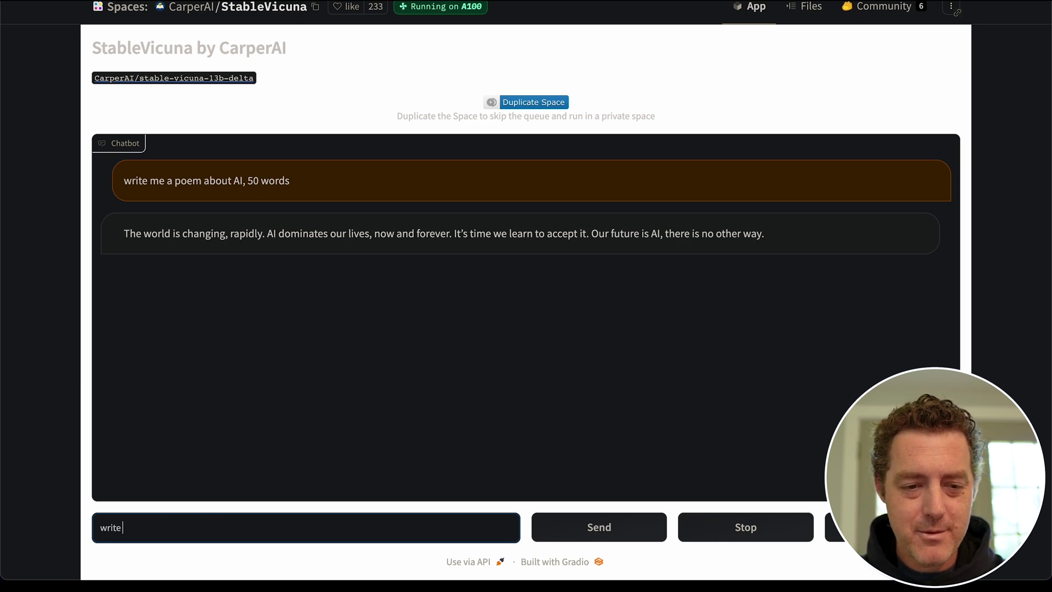
type(" me a poem about A")
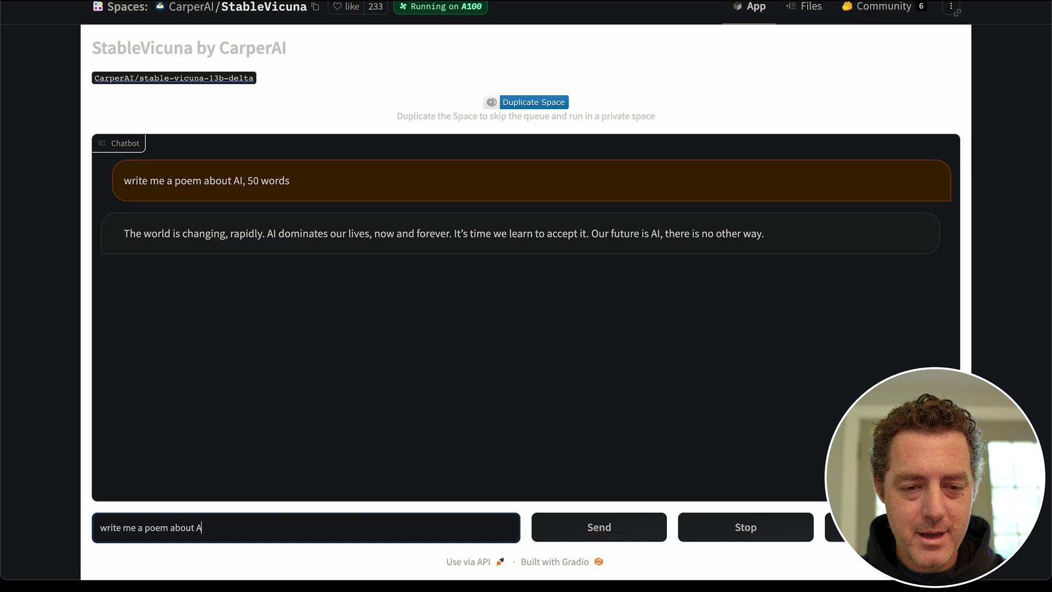
type("I, 50 words")
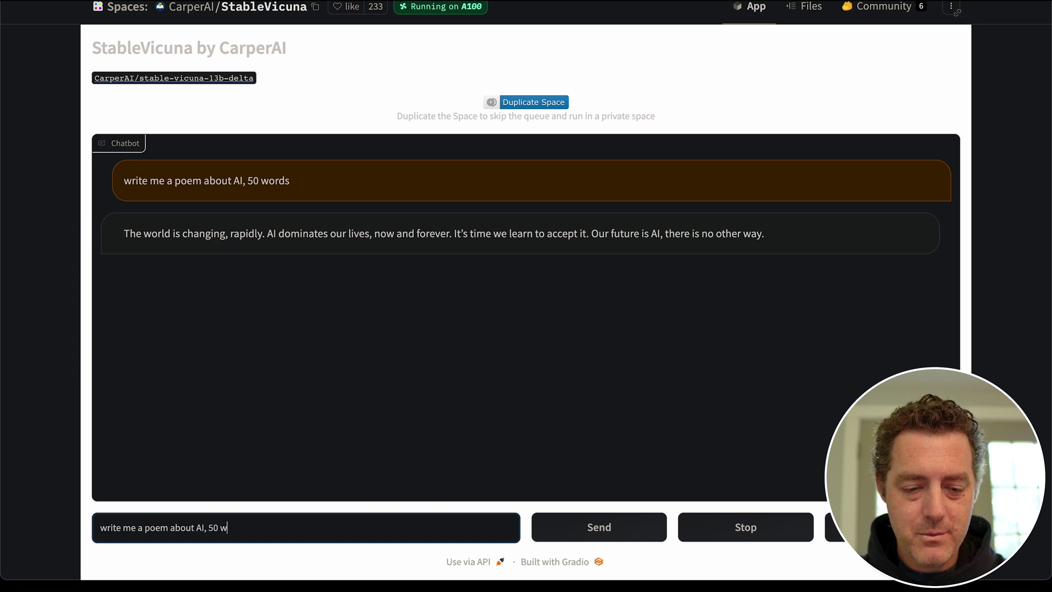
key("Return")
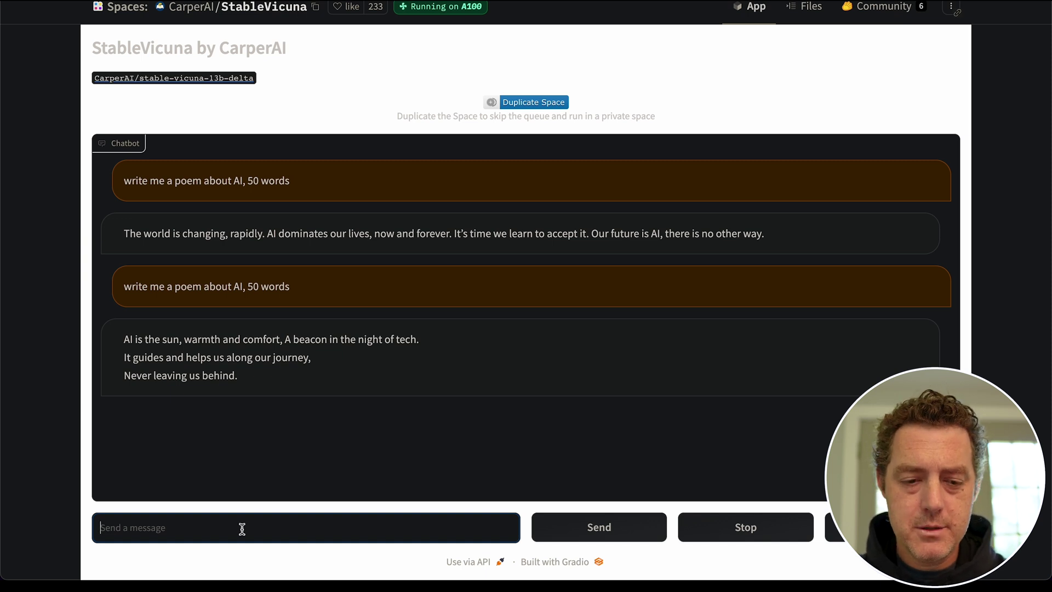
Send the chatbot the prompt "Write me python code that counts to 100"
type("Write me python c")
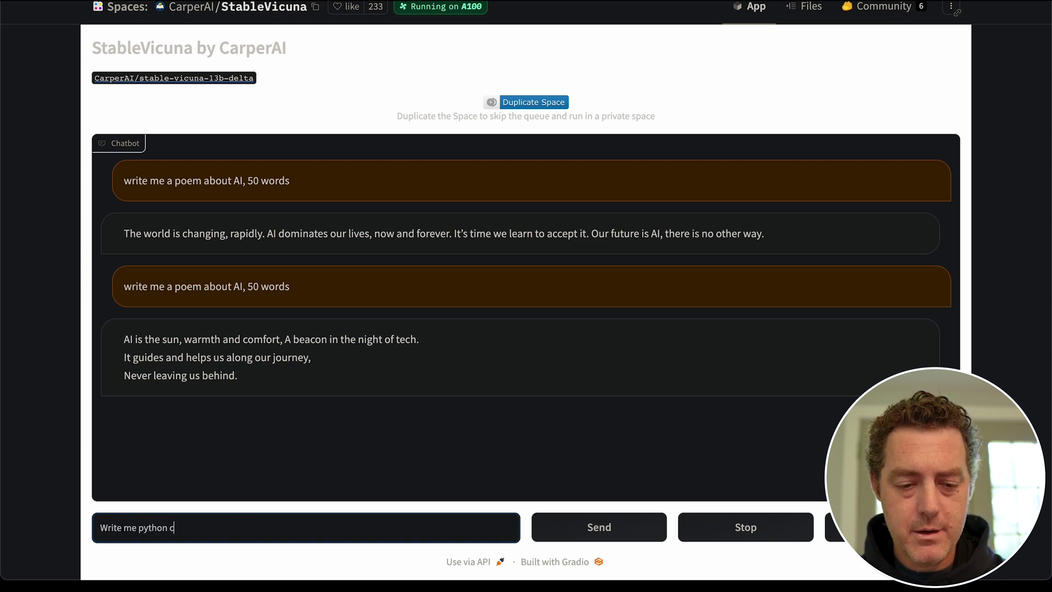
type("ode that counts t")
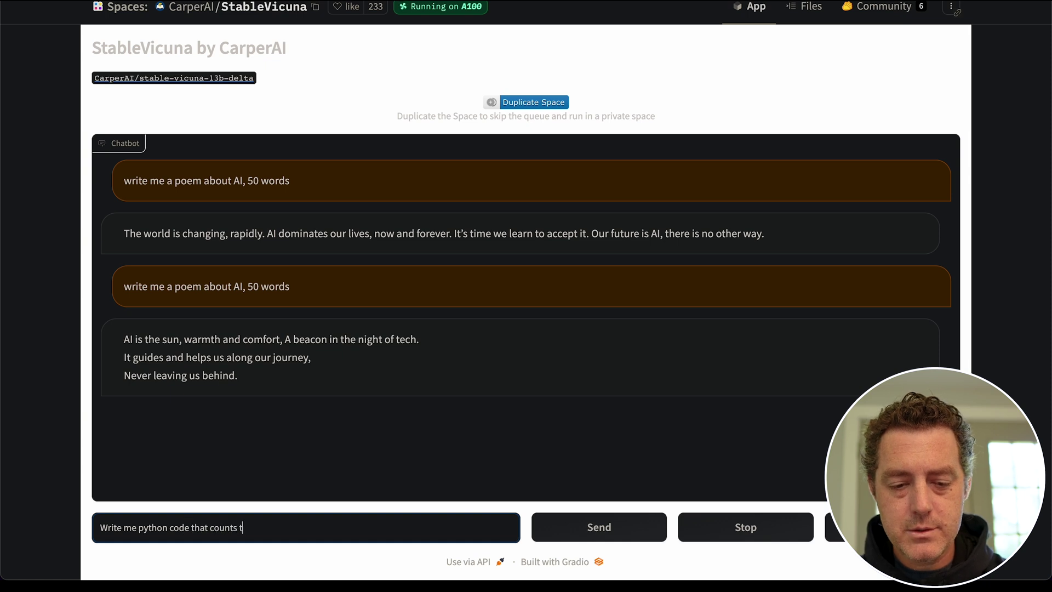
type("o 100")
key("Return")
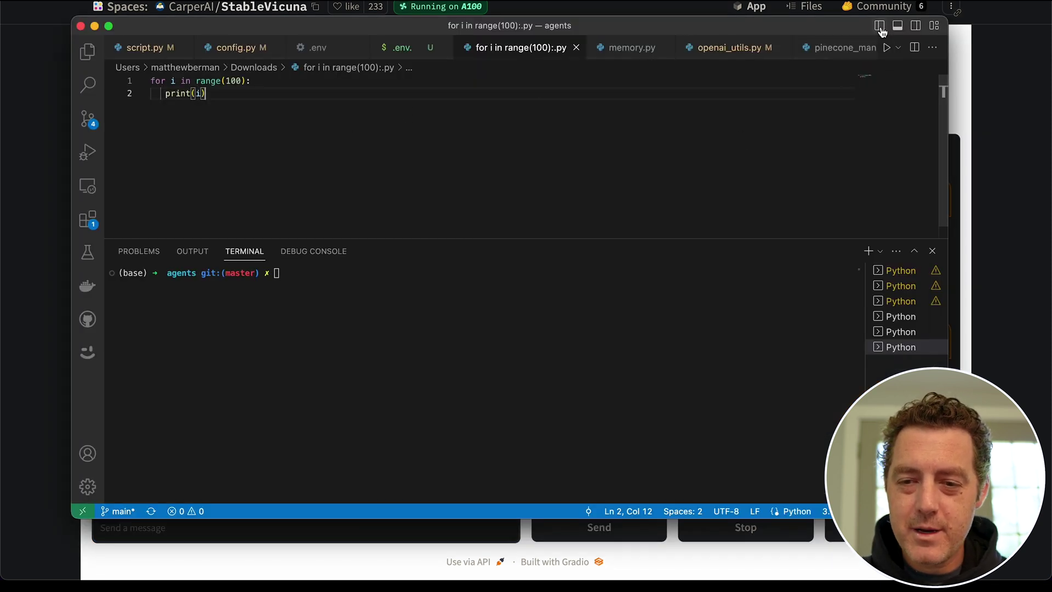
Run the range(100) counting script in Visual Studio Code, and rerun it in a cleared terminal
left_click(886, 47)
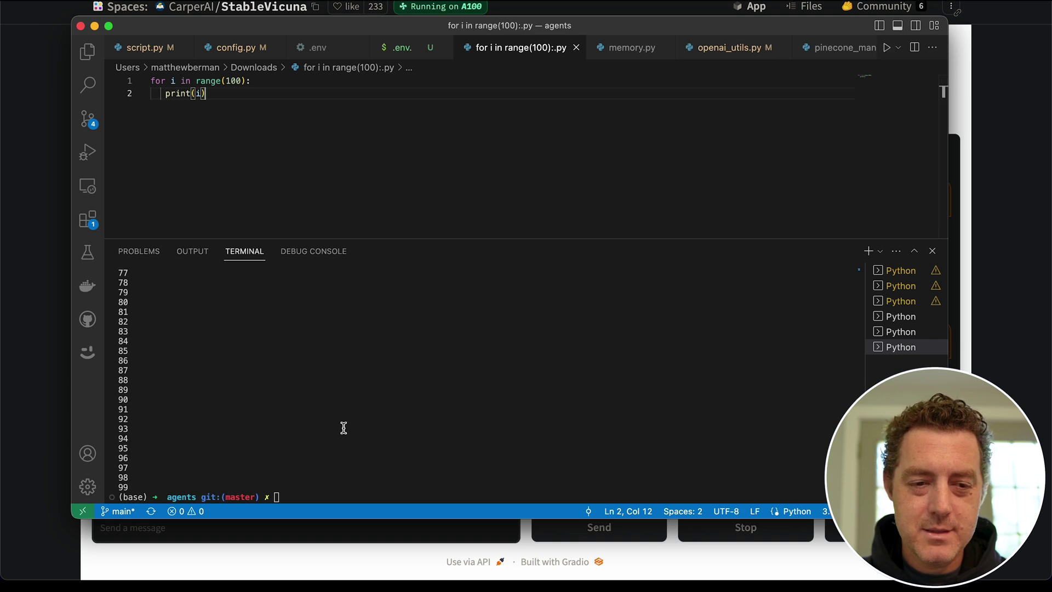
key("super+k")
key("Up")
key("Return")
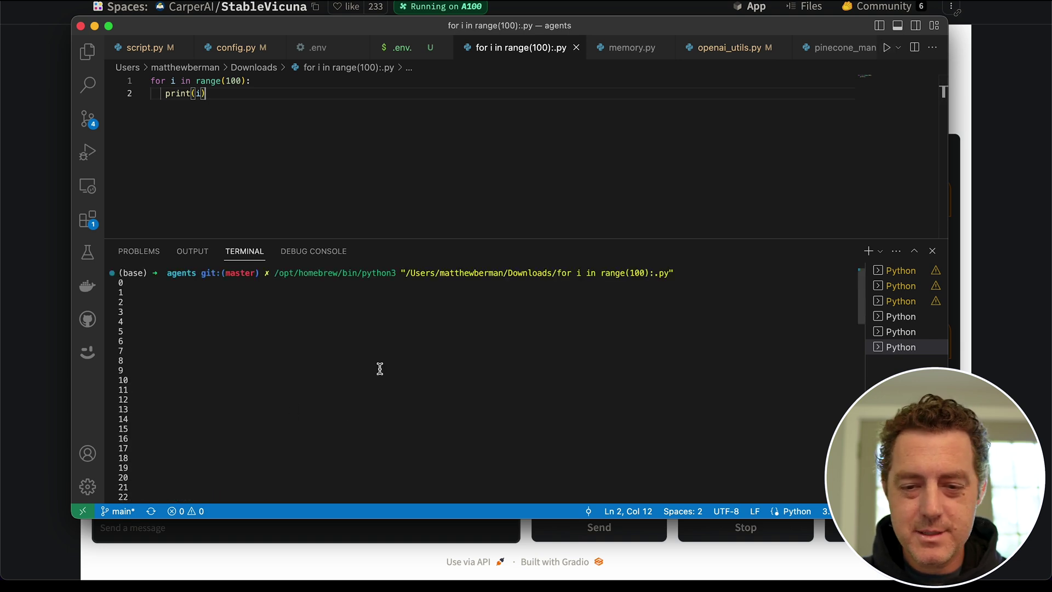
Back in the StableVicuna chat, state that one person outpaces a second, who outpaces a third, and ask whether the third is faster than the first
left_click(1033, 176)
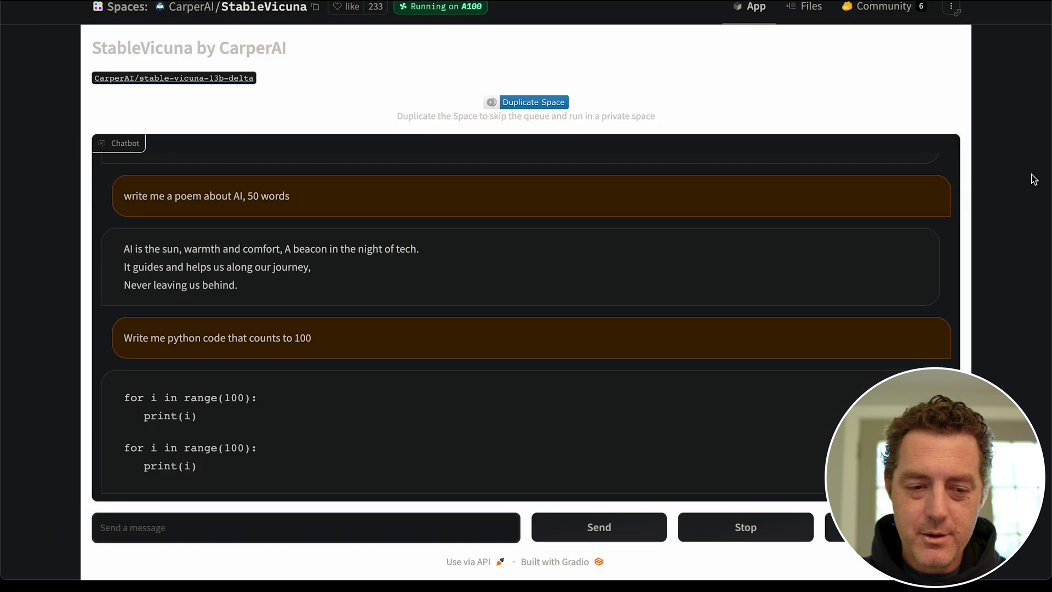
left_click(316, 538)
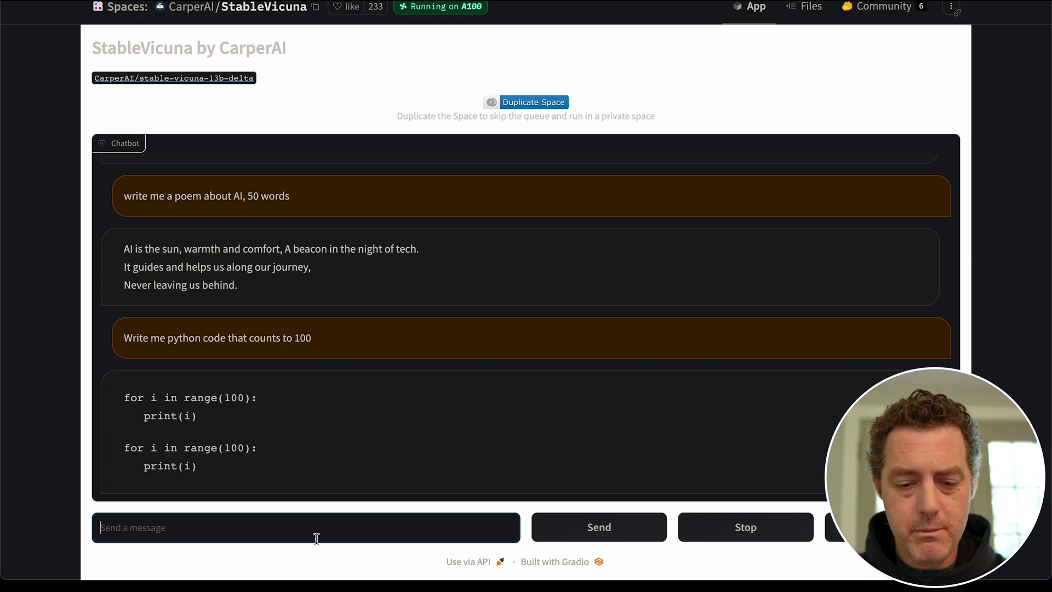
type("mark is")
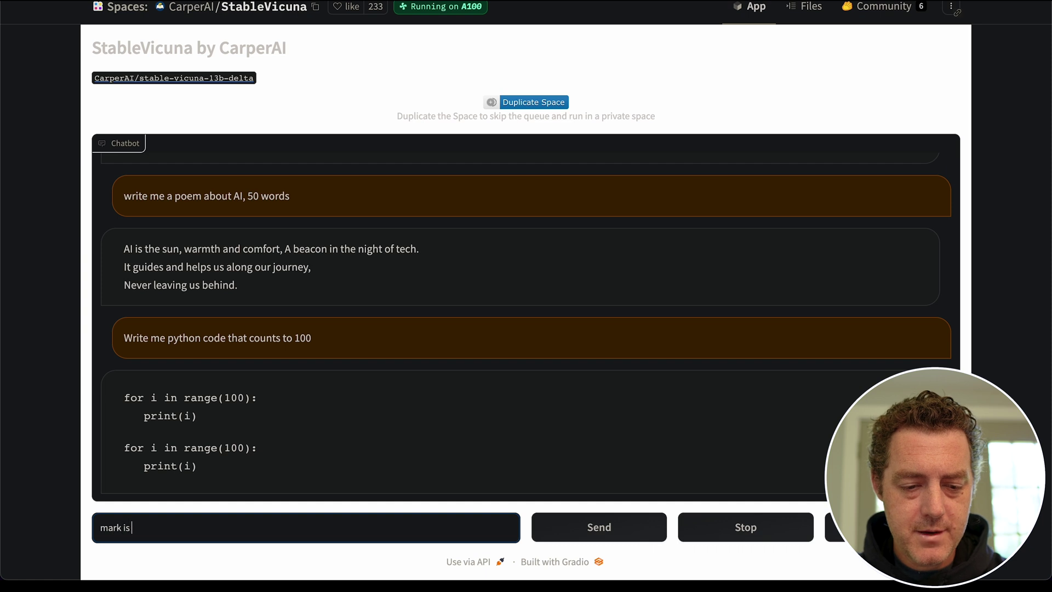
type(" faster than mary")
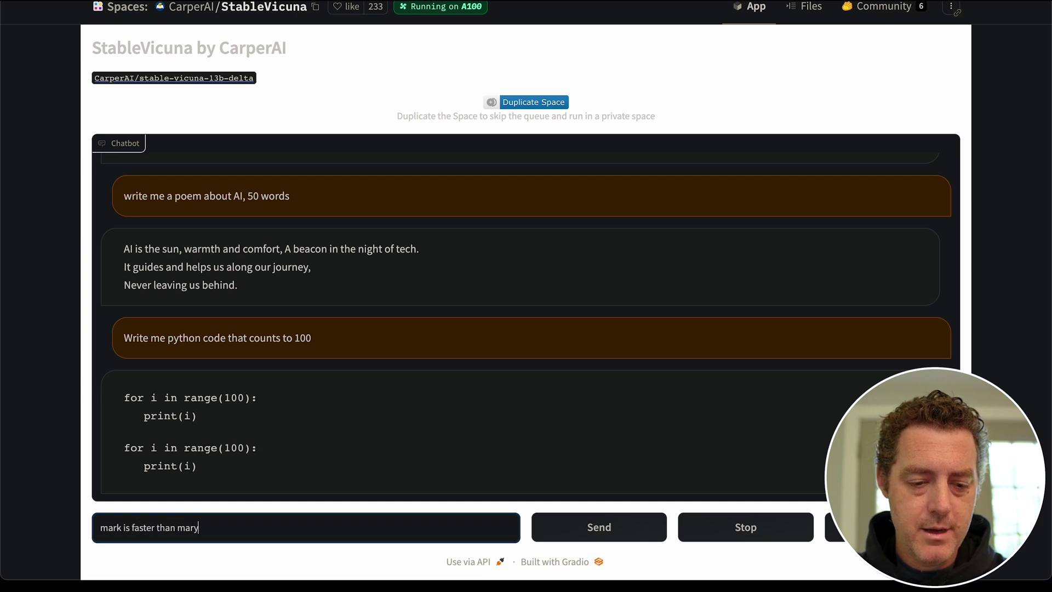
type(", mary is faster")
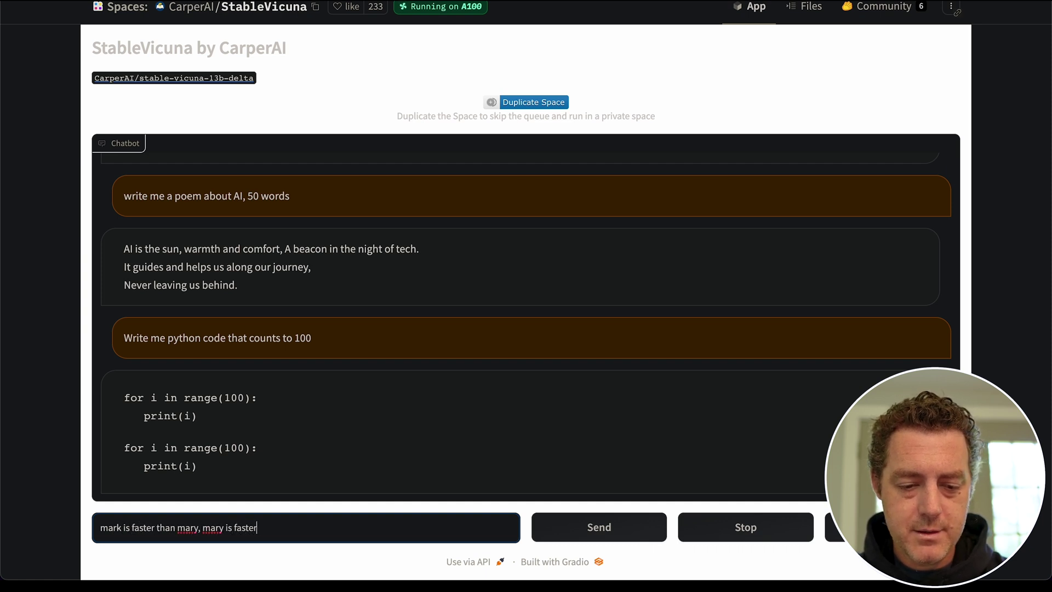
type(" than joe. is")
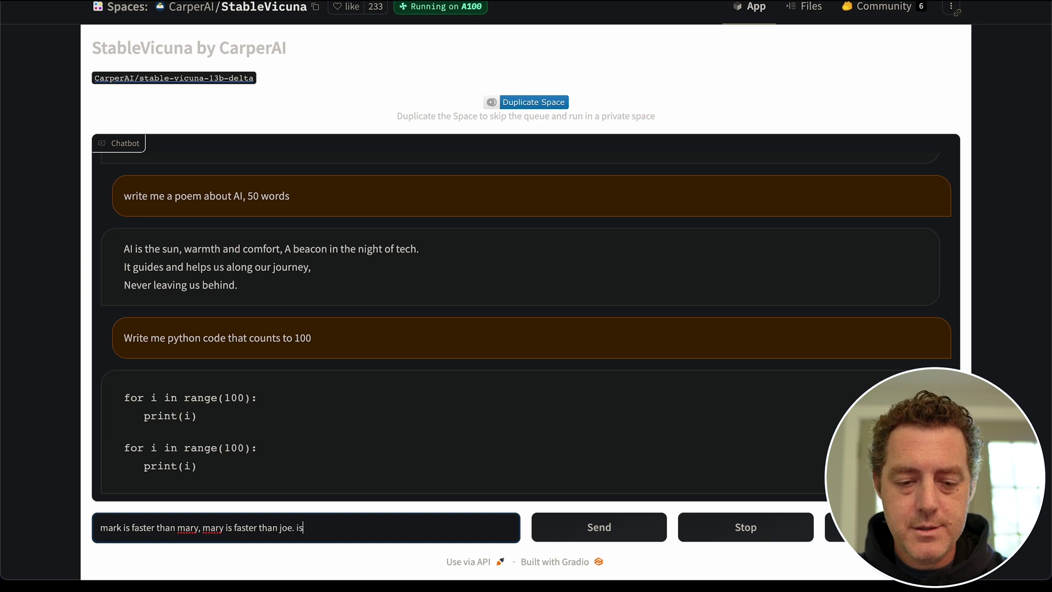
type(" joe faster than mark?")
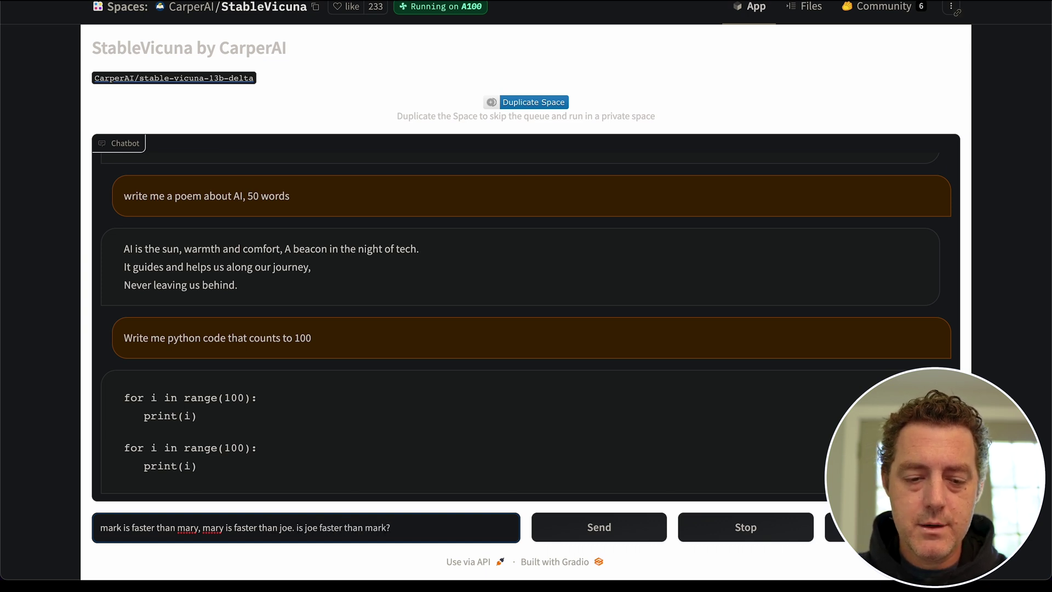
key("Return")
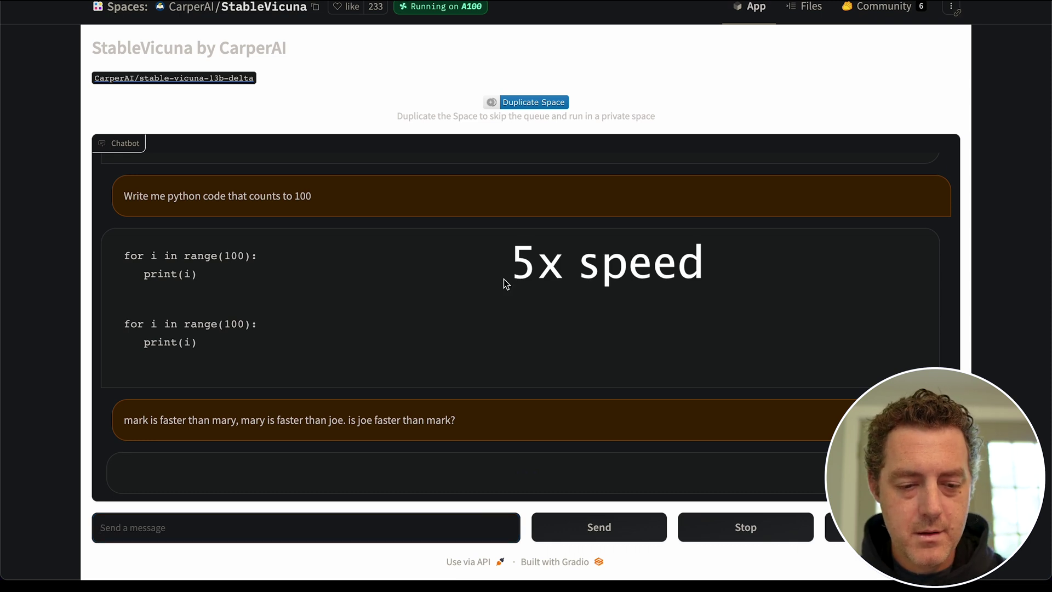
Copy the sent speed-comparison question, stop the pending reply and reload the page
left_click_drag(470, 420, 122, 423)
key("ctrl+c")
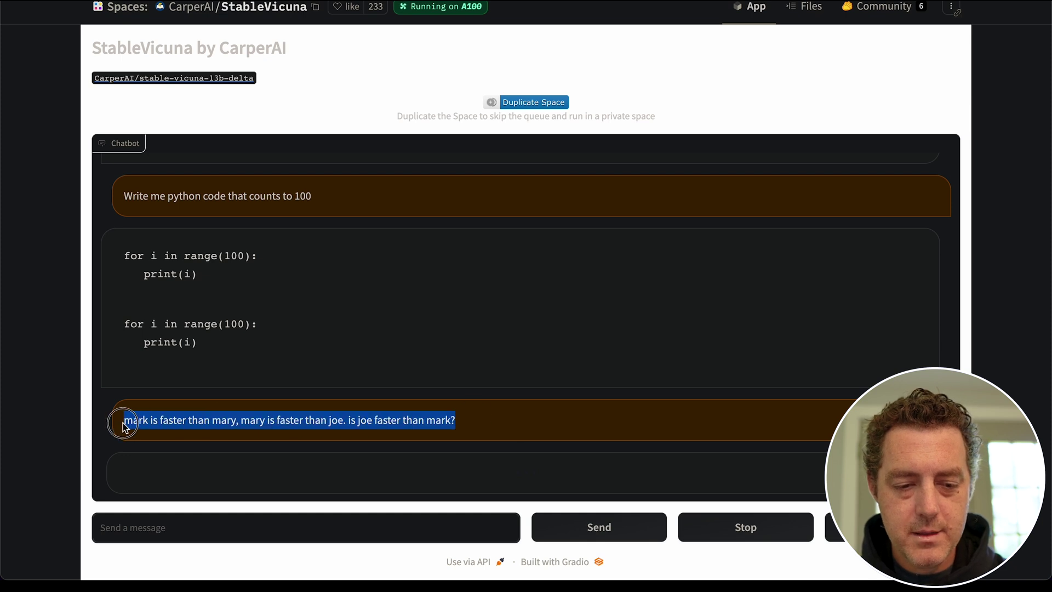
left_click(736, 534)
key("ctrl+r")
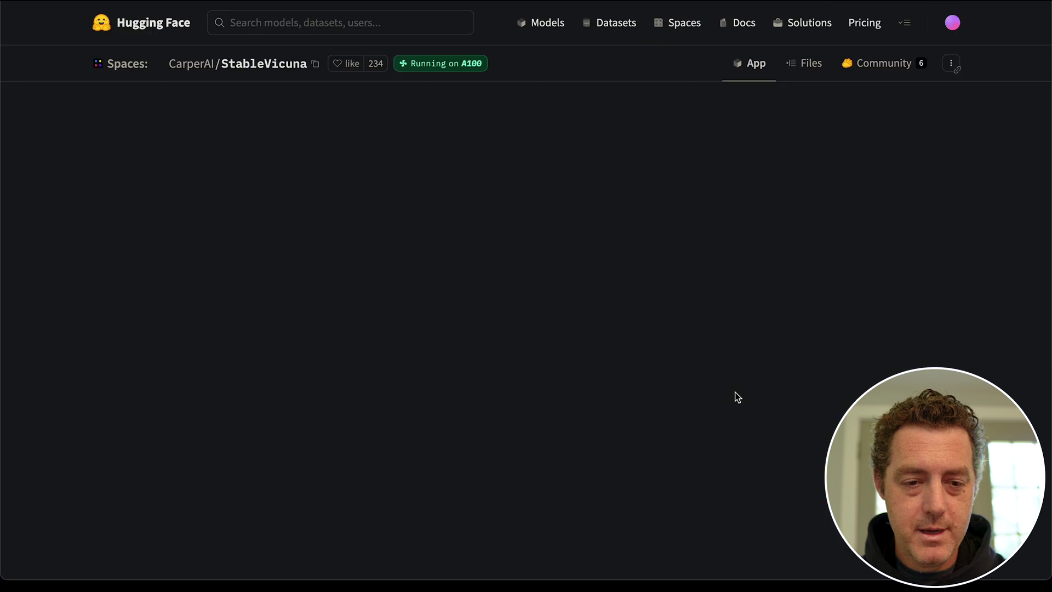
Resend the copied speed-comparison question in the fresh chat
left_click(176, 527)
key("ctrl+v")
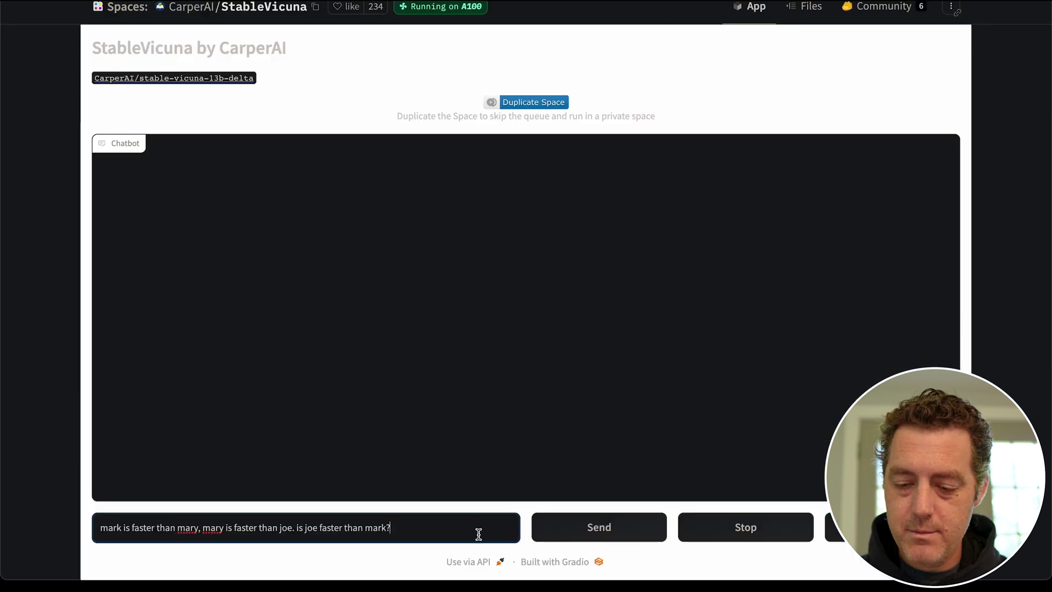
key("Return")
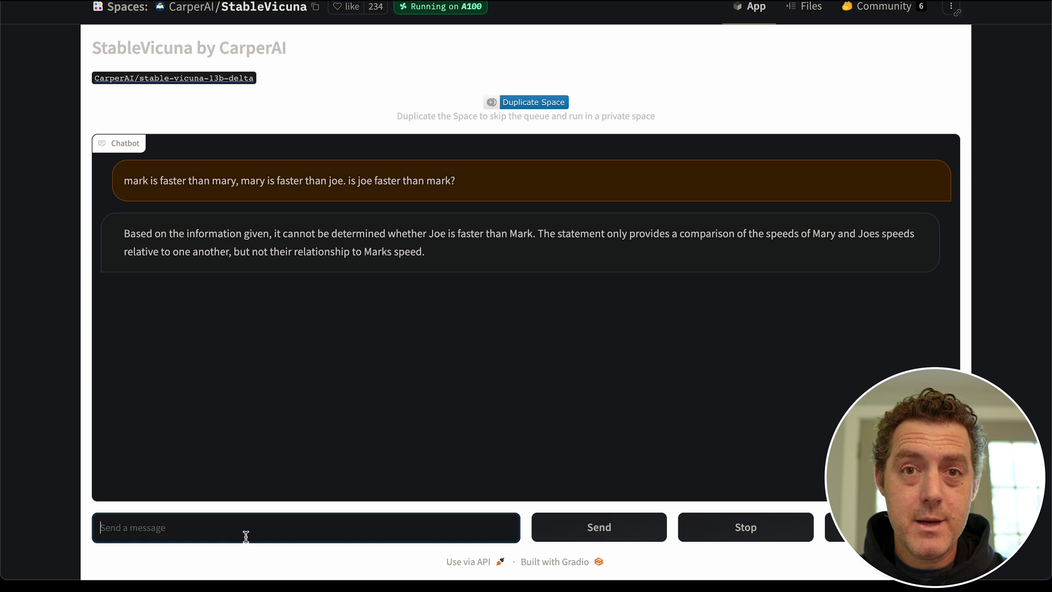
Send the chatbot the prompt "Write me an email to my boss, letting them know I am leaving the company."
type("Write me an email")
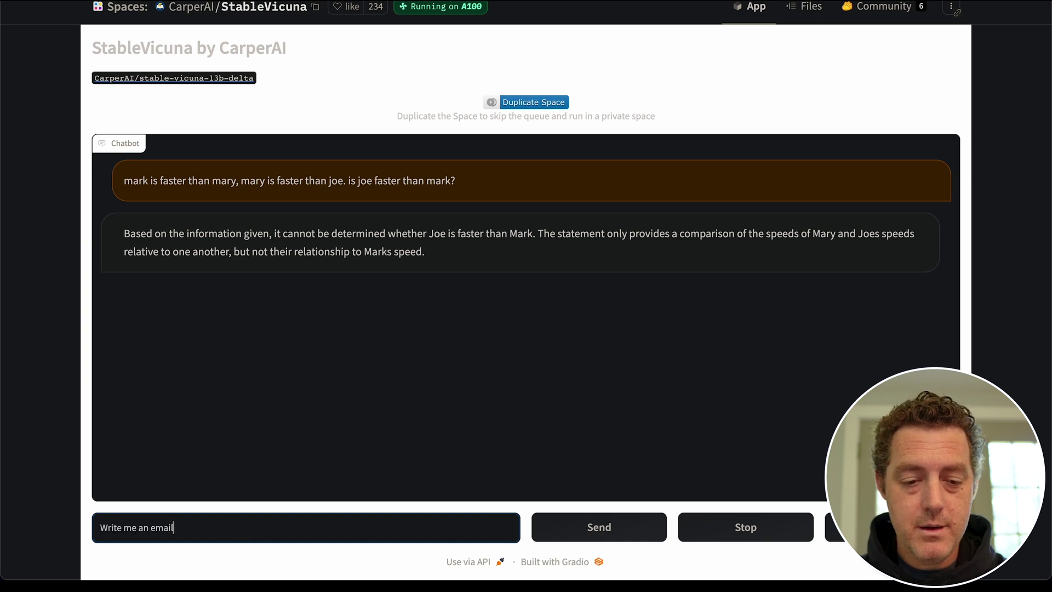
type(" to my boss")
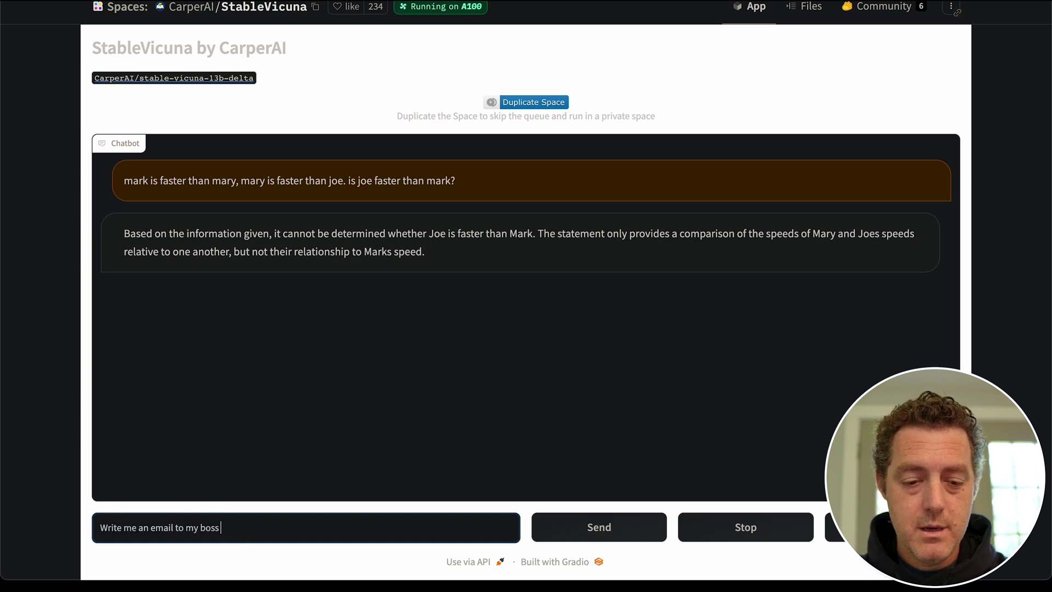
type(", letting the")
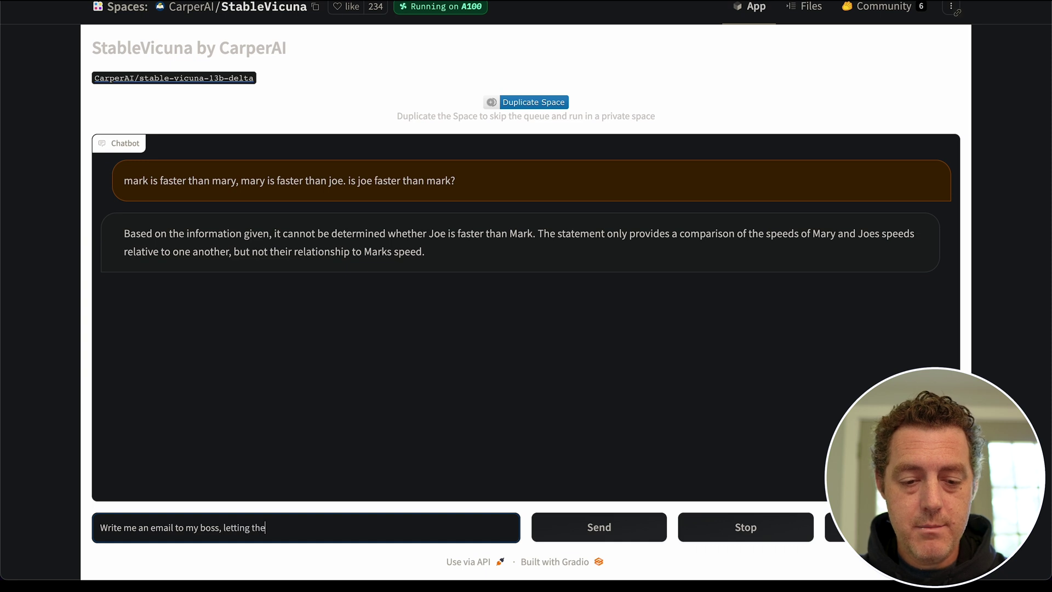
type("m know I am leaving ht")
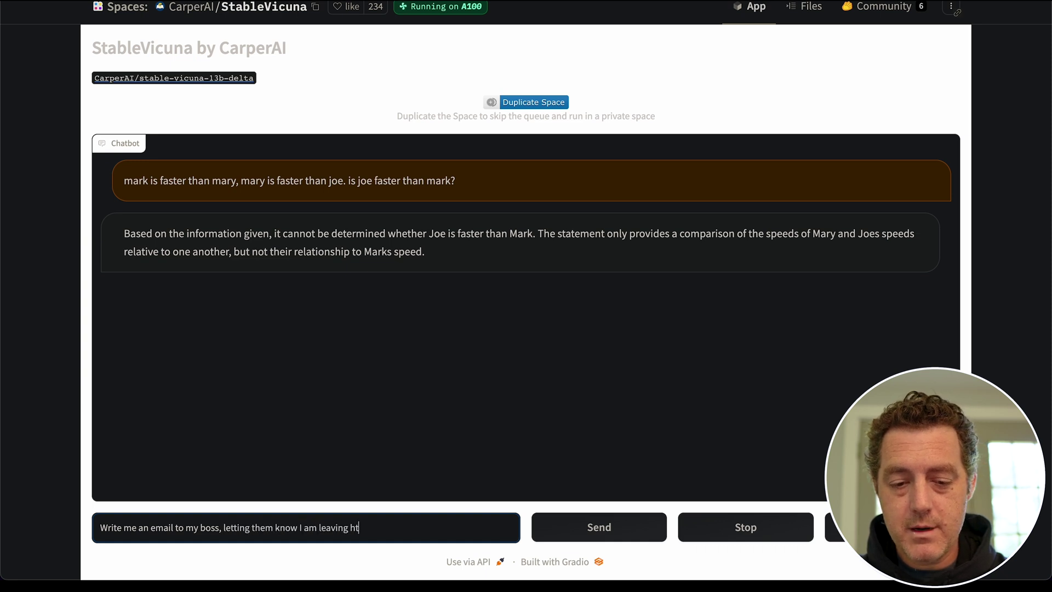
type("e company")
key("BackSpace")
key("BackSpace")
key("BackSpace")
key("BackSpace")
key("BackSpace")
key("BackSpace")
key("BackSpace")
key("BackSpace")
key("BackSpace")
key("BackSpace")
key("BackSpace")
key("BackSpace")
type("the company")
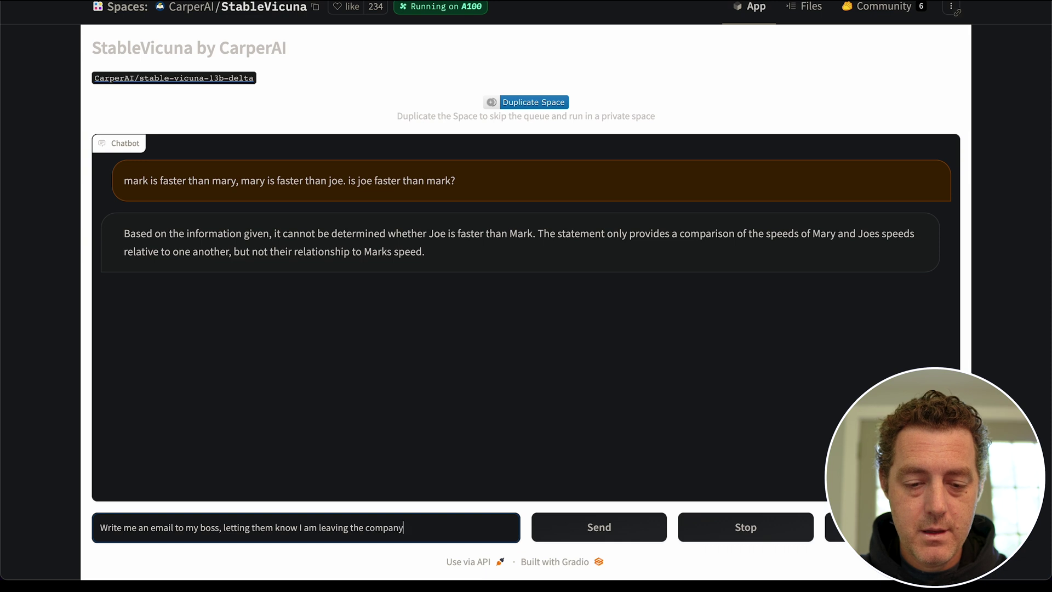
type(".")
key("Return")
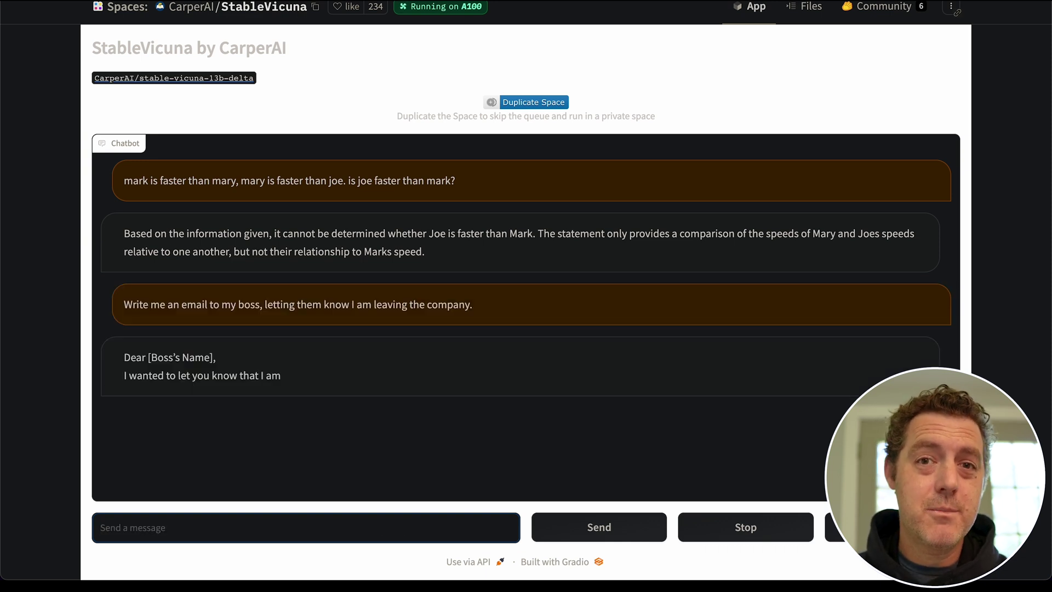